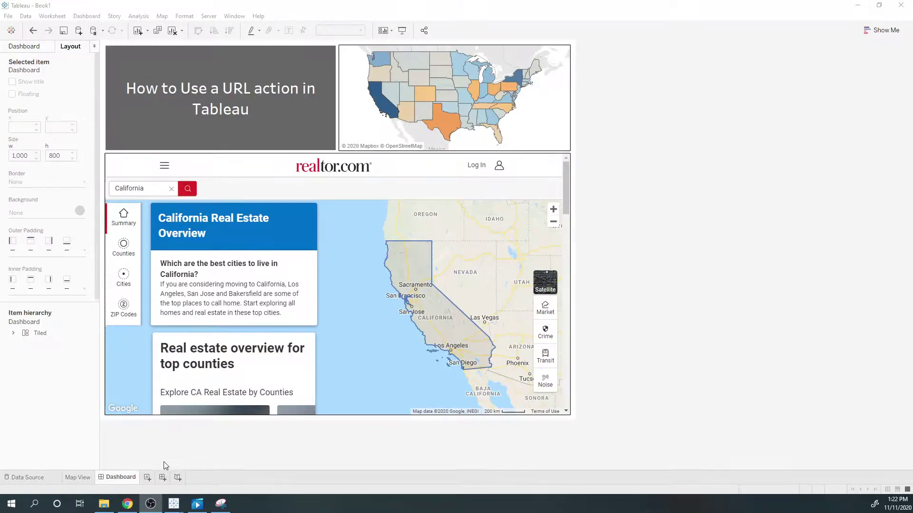
Add a new blank worksheet, Sheet 2, to the workbook.
click(148, 478)
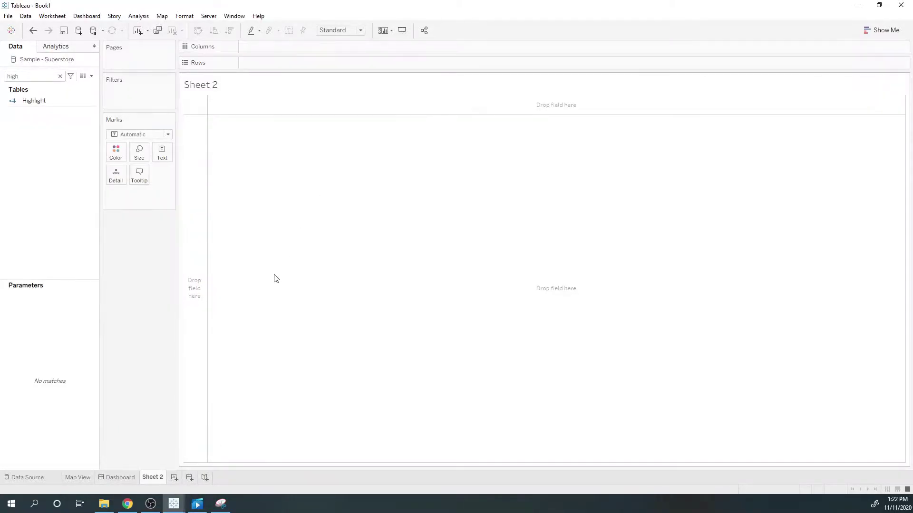
Search for the State field and plot it as a US state map.
double_click(38, 77)
text(state)
double_click(49, 120)
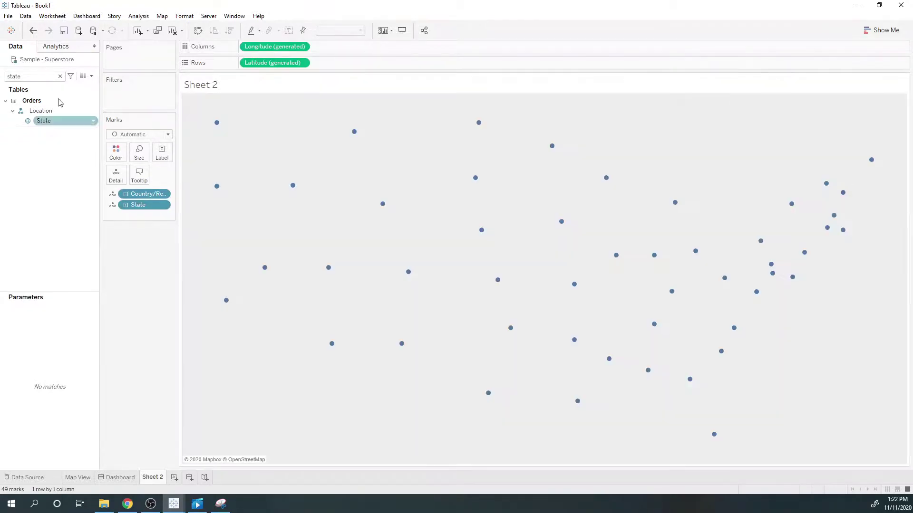
Colour the states by SUM(Profit) and turn off the map's tooltips.
click(49, 76)
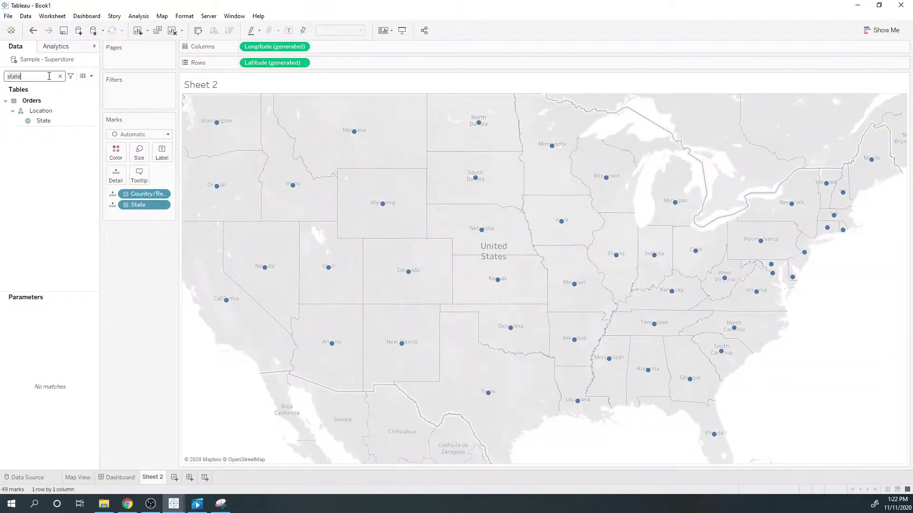
key(BackSpace)
key(BackSpace)
key(BackSpace)
key(BackSpace)
key(BackSpace)
text(prof)
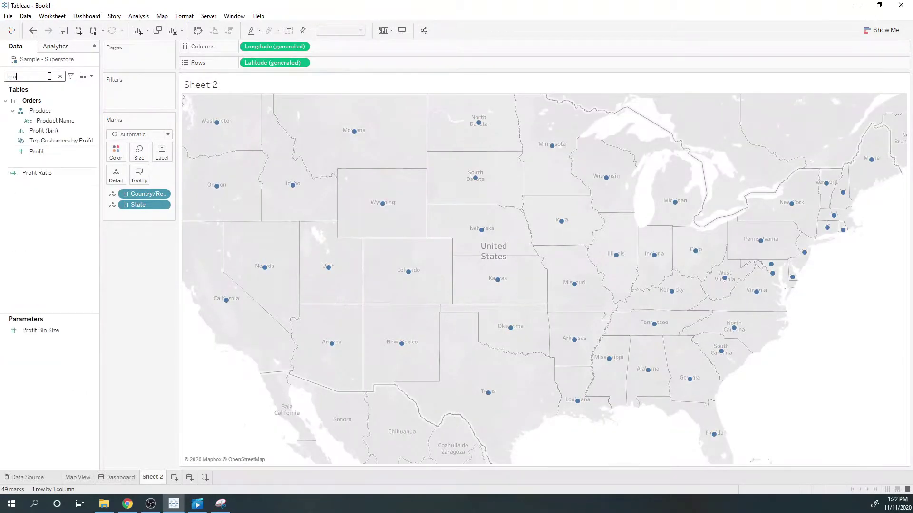
click(55, 133)
drag(55, 132, 115, 151)
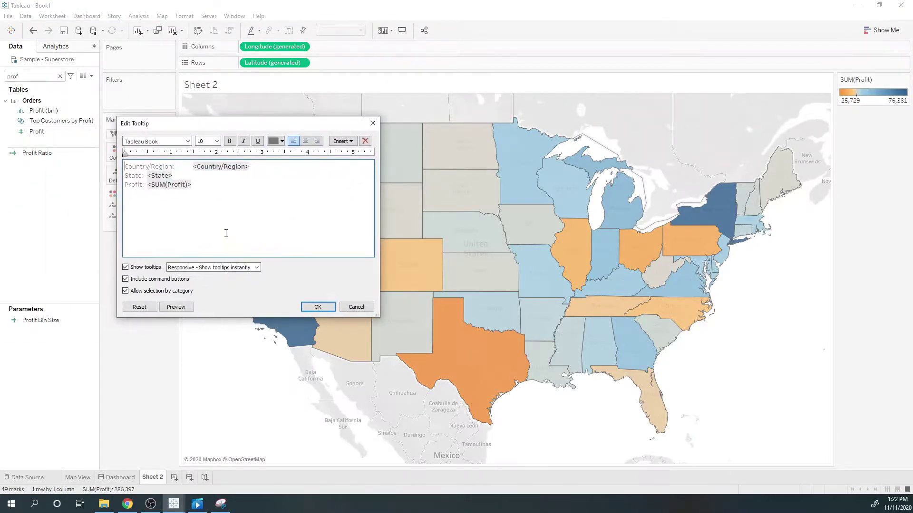
click(125, 268)
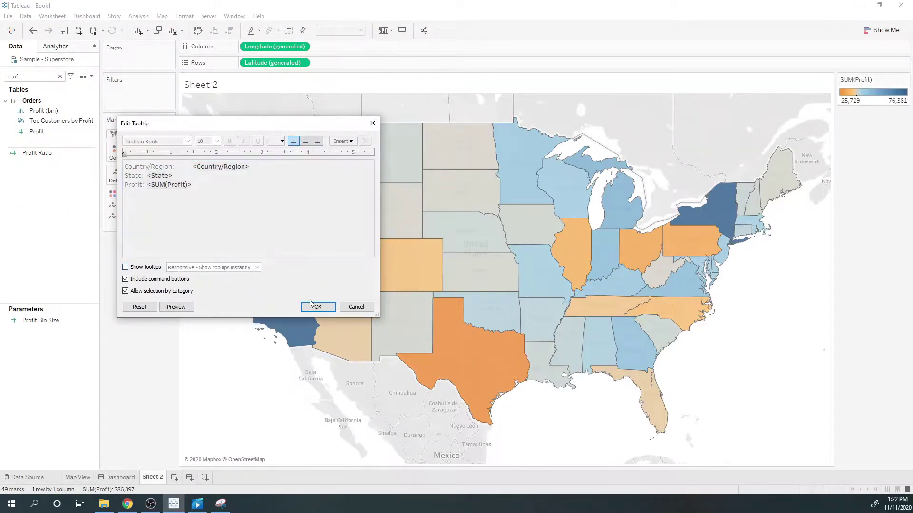
click(318, 307)
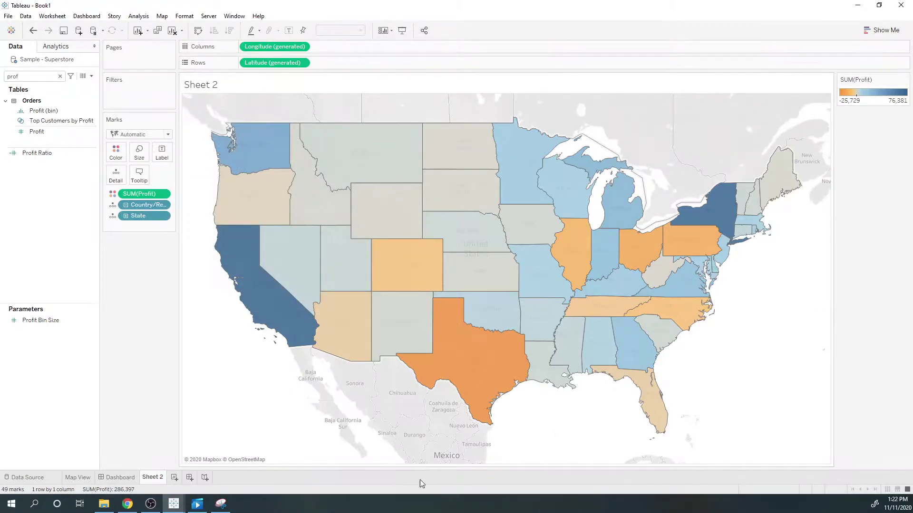
Create a new dashboard and place the Sheet 2 profit map on it.
click(189, 477)
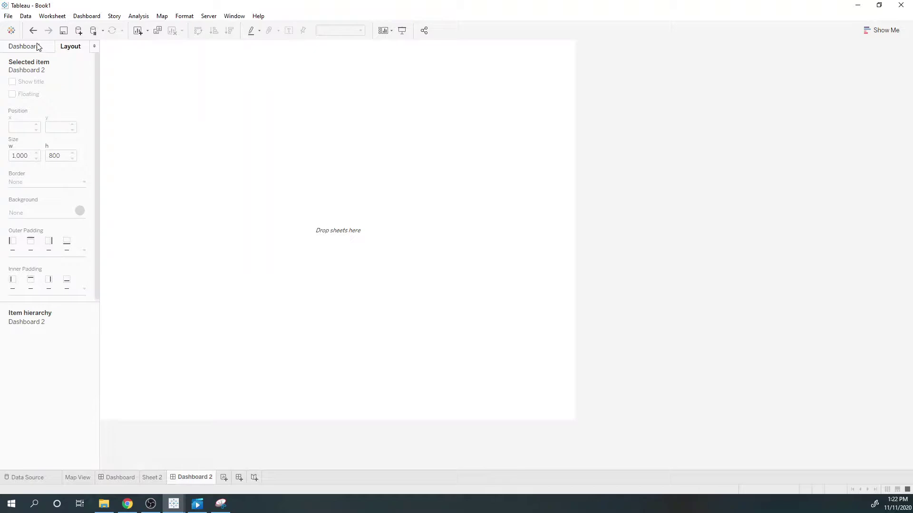
click(38, 48)
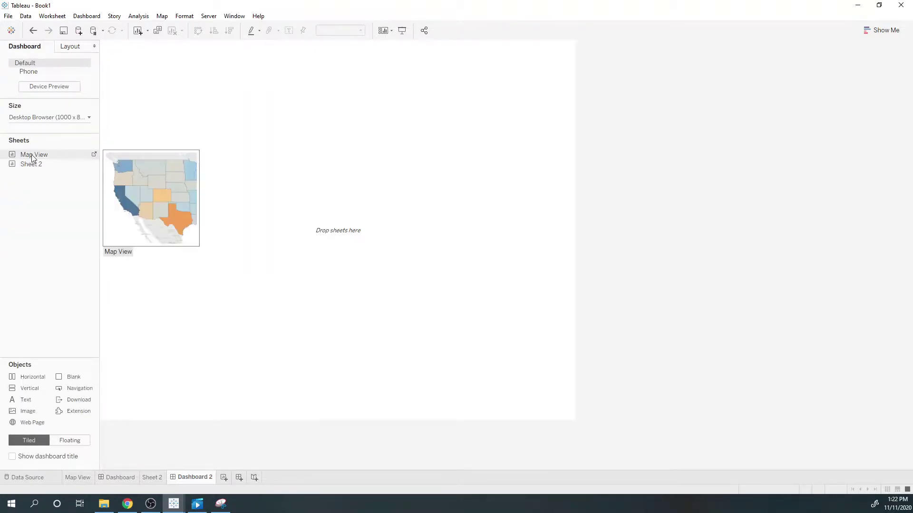
drag(32, 164, 220, 263)
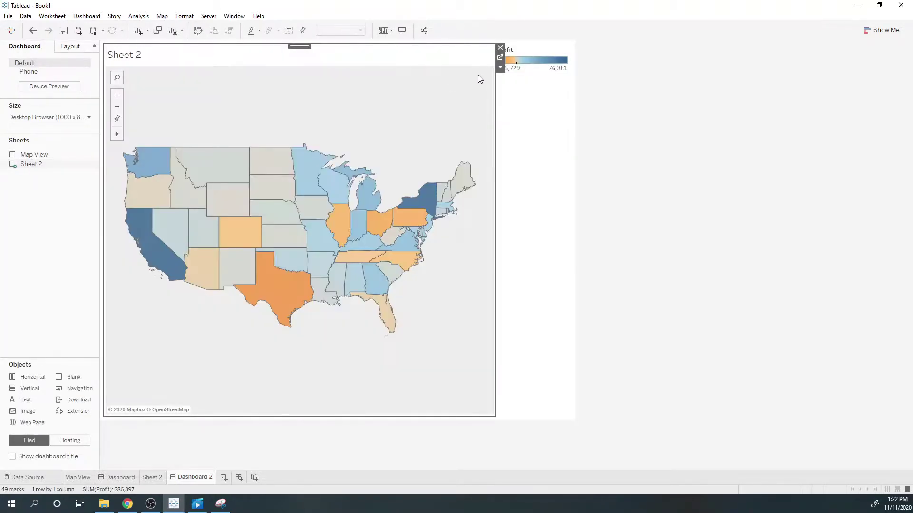
Hide the Sheet 2 title and delete the profit legend container.
click(503, 71)
click(515, 106)
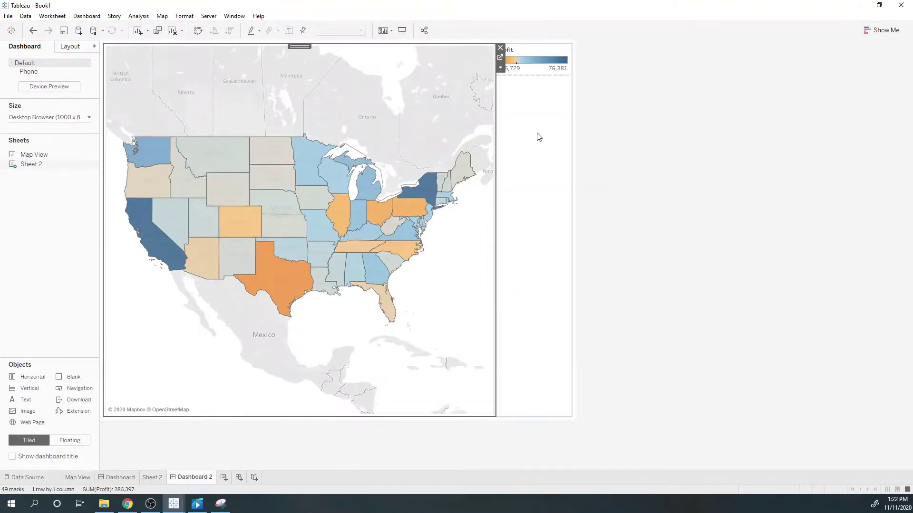
click(567, 54)
click(575, 48)
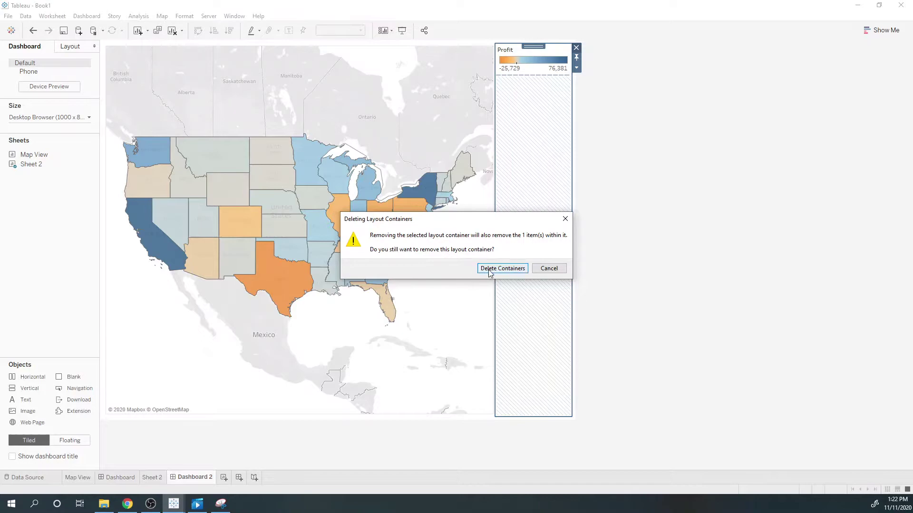
click(489, 271)
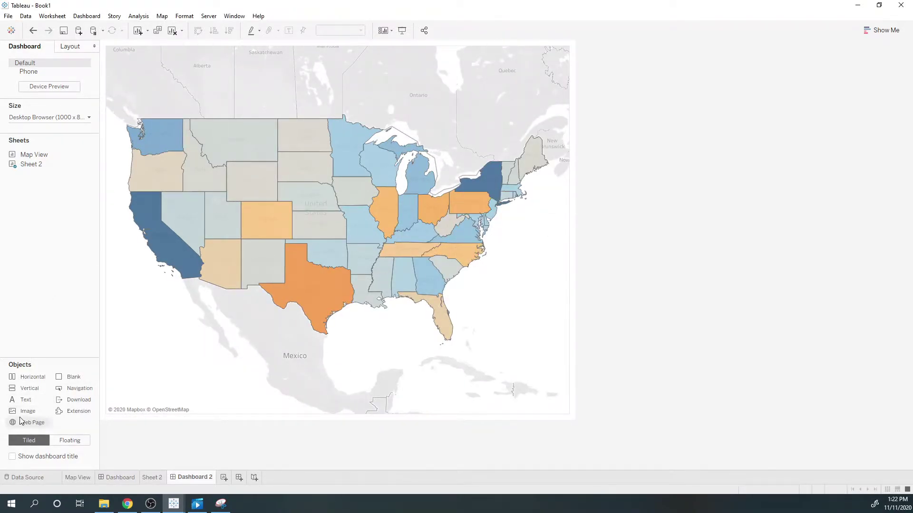
Add an empty Web Page object below the map, leaving the URL blank.
drag(29, 426, 289, 318)
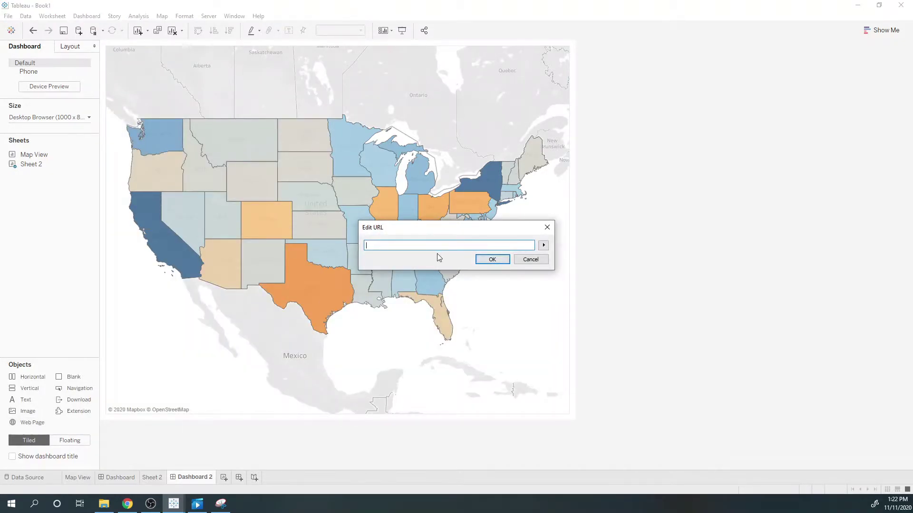
click(491, 259)
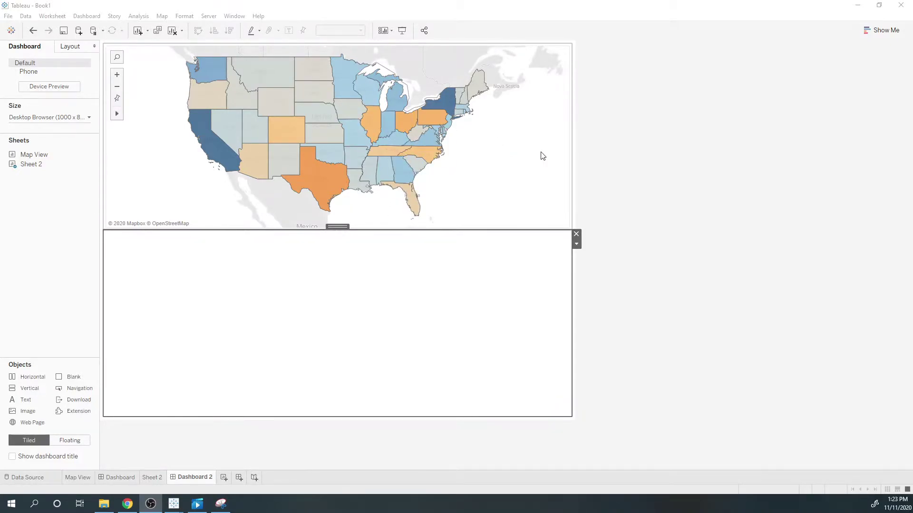
click(93, 19)
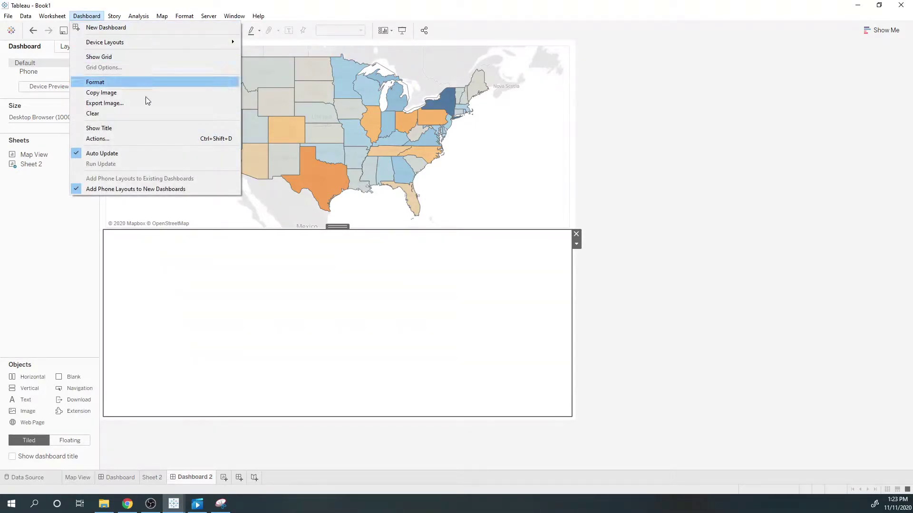
click(138, 139)
click(344, 289)
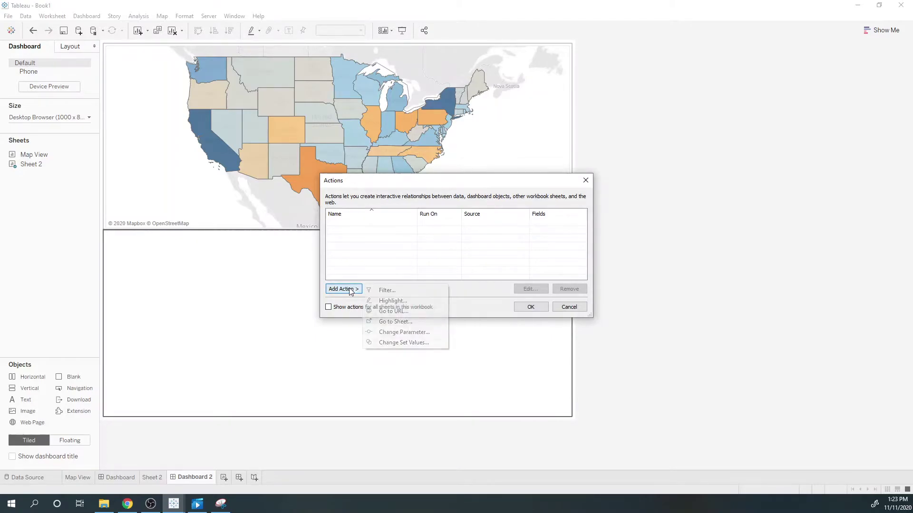
click(421, 309)
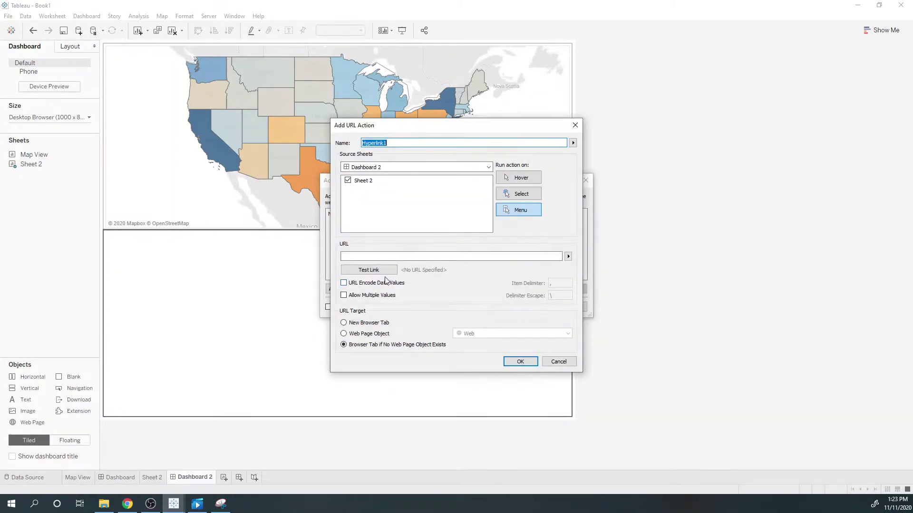
text(G)
click(367, 257)
text(https://www.realtor.com/realestateandhomes-search/)
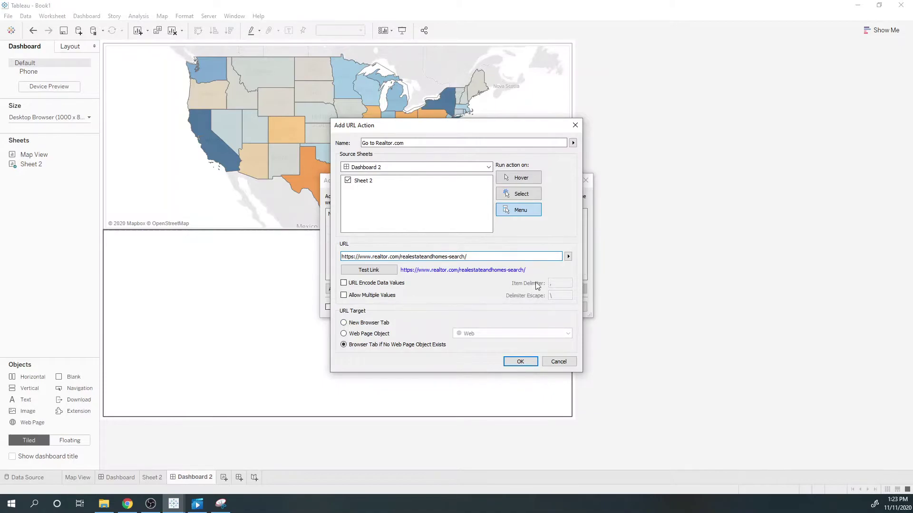
click(568, 257)
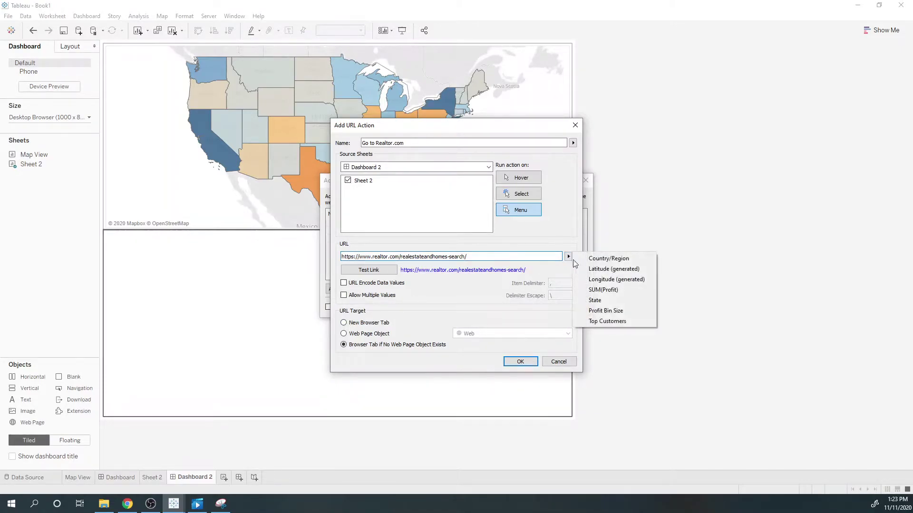
Append <State> to the URL, target the Web Page object, run on Select, and save.
click(602, 299)
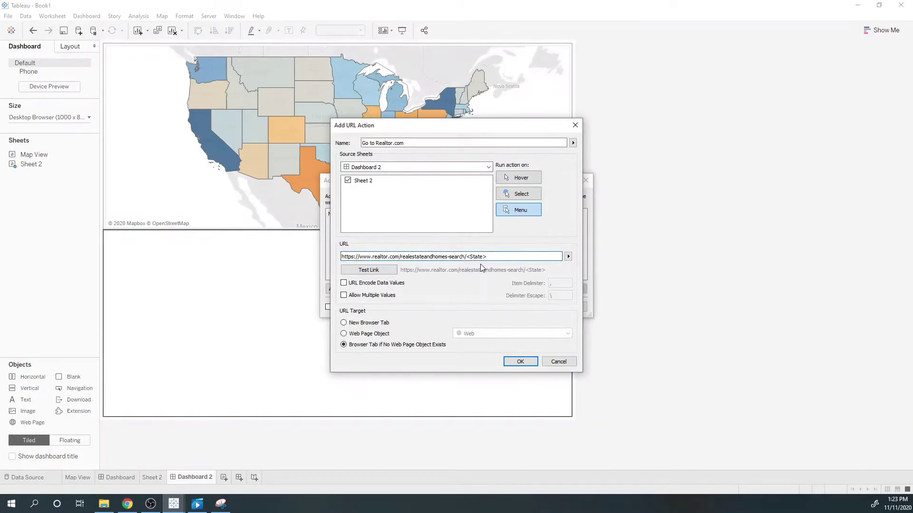
click(346, 335)
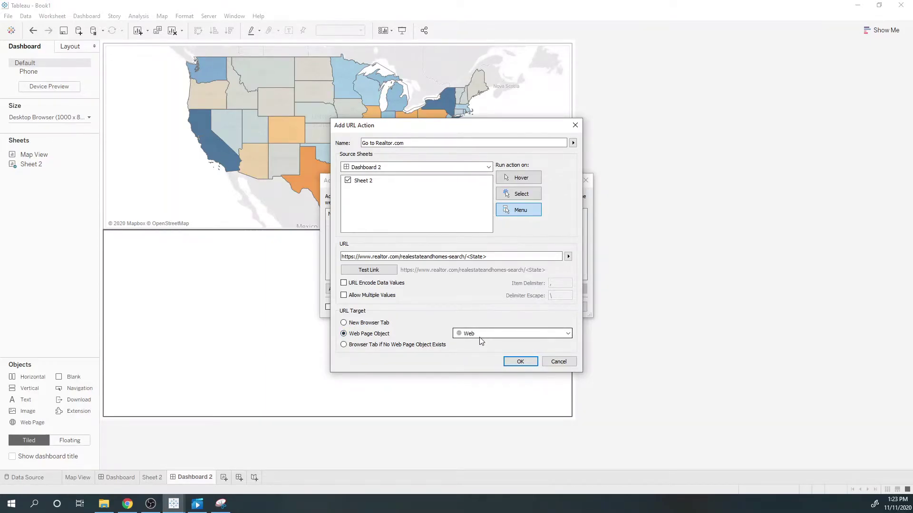
click(524, 195)
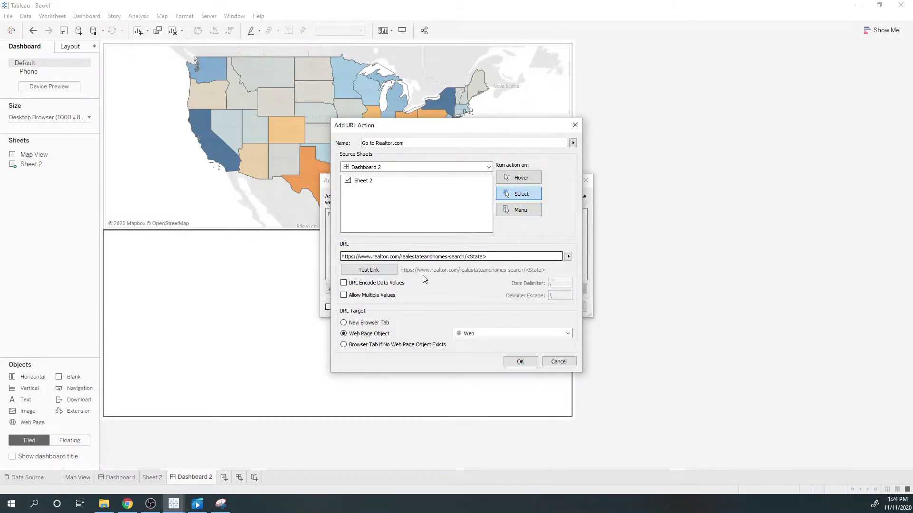
click(520, 362)
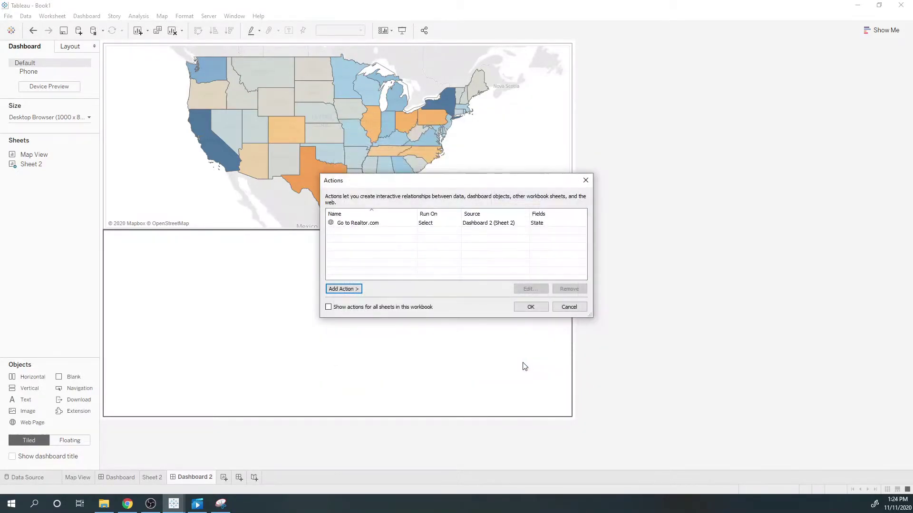
click(530, 307)
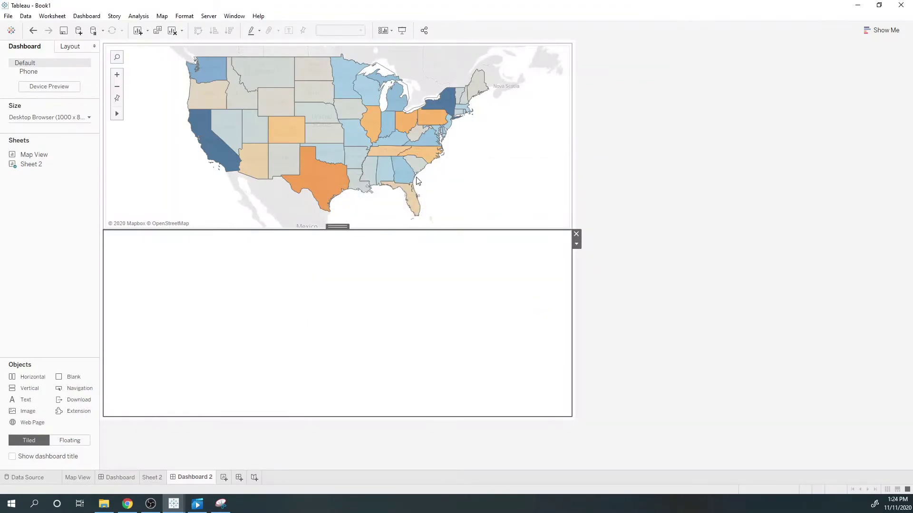
click(327, 190)
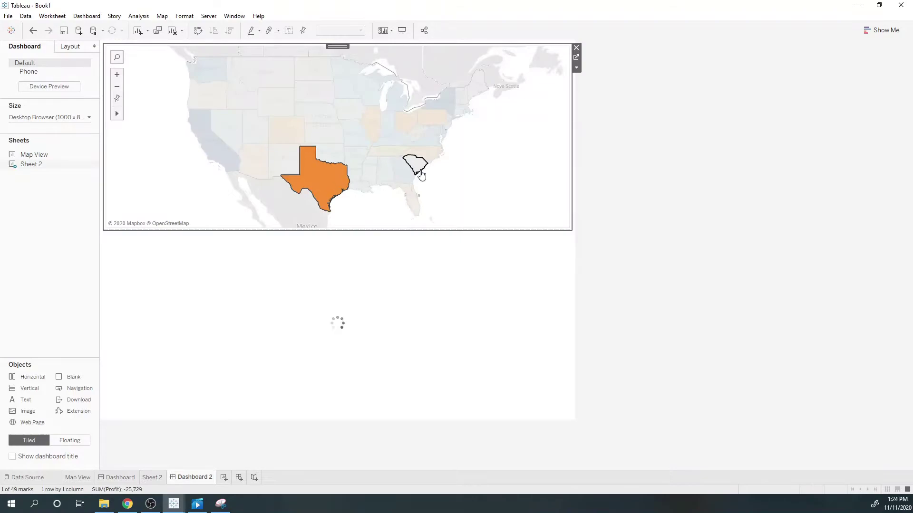
Select New York and then Texas to load their realtor.com pages below the map.
click(341, 181)
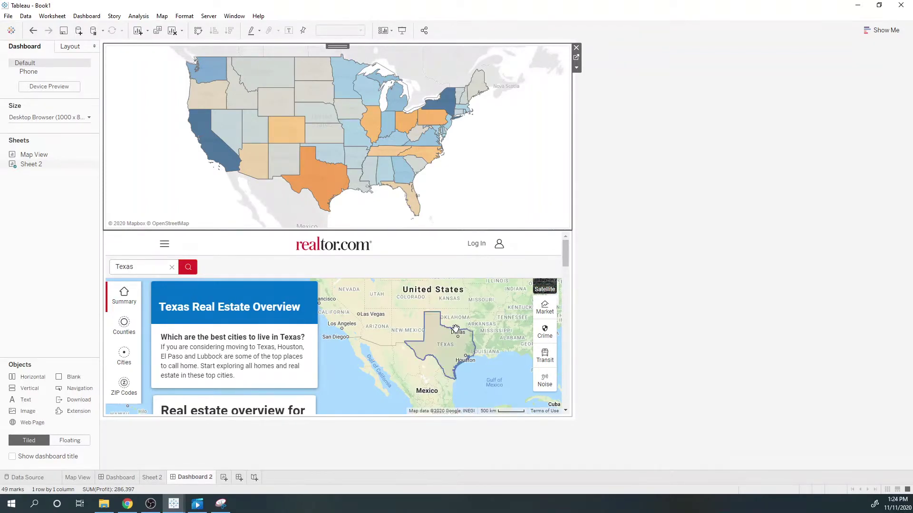
click(449, 107)
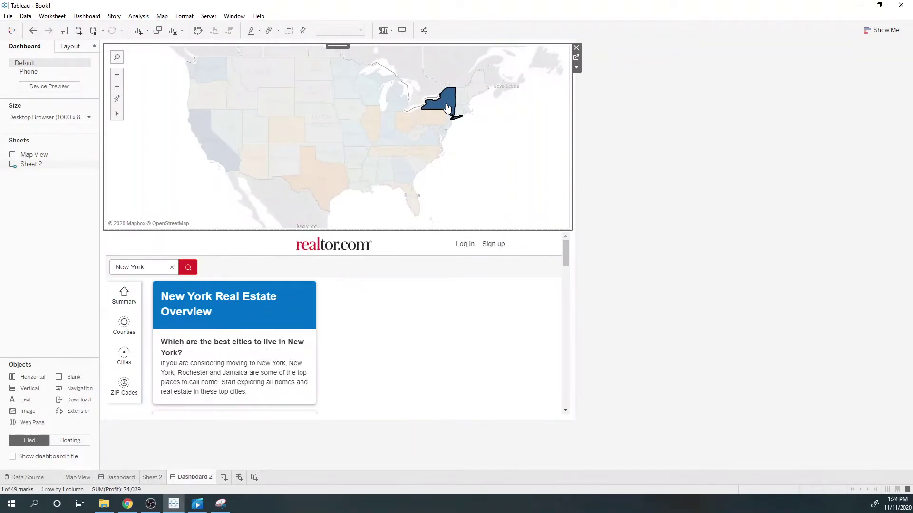
click(446, 107)
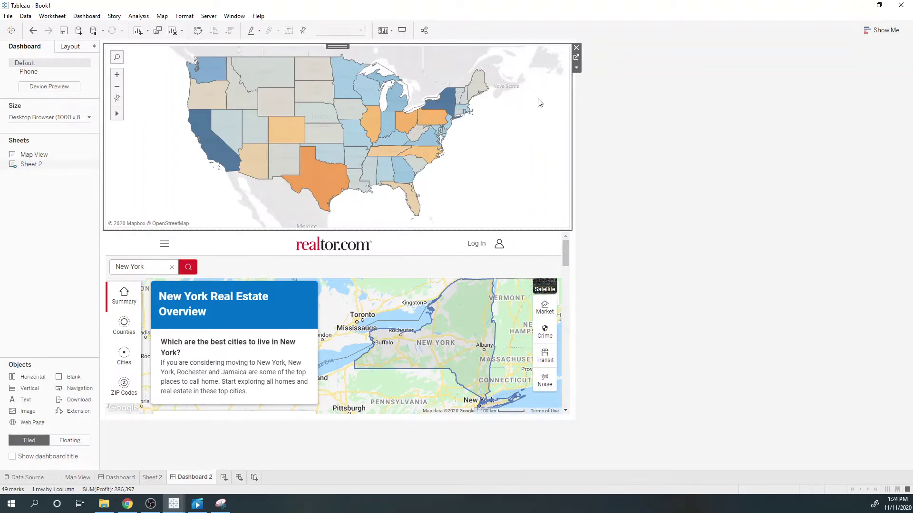
click(319, 188)
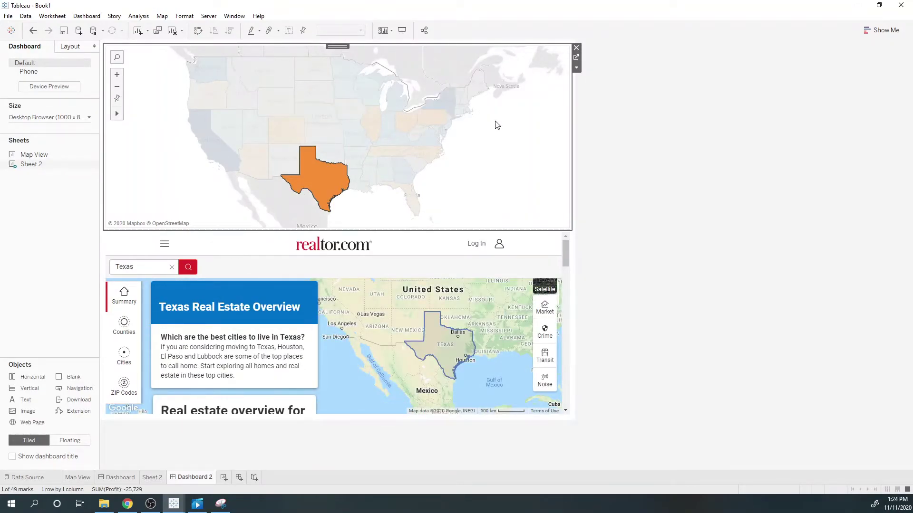
click(351, 174)
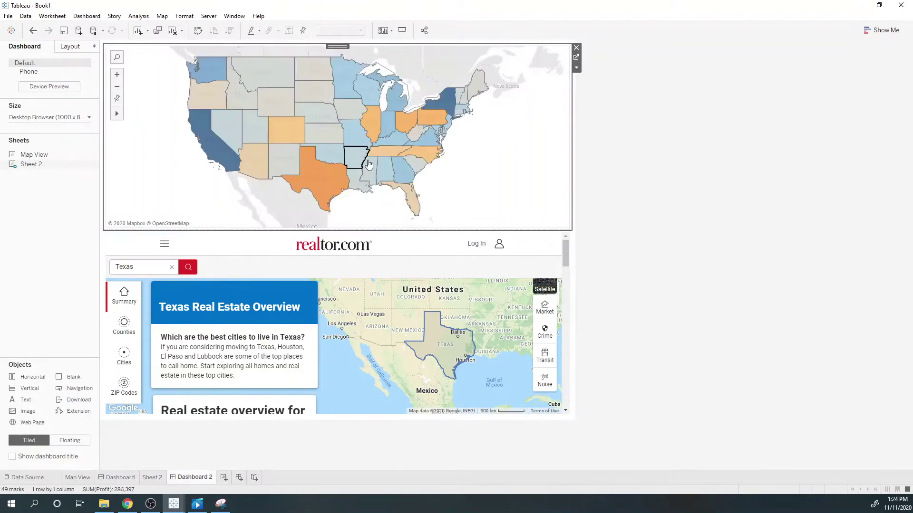
On Sheet 2, create a calculated field named Highlights.
click(575, 58)
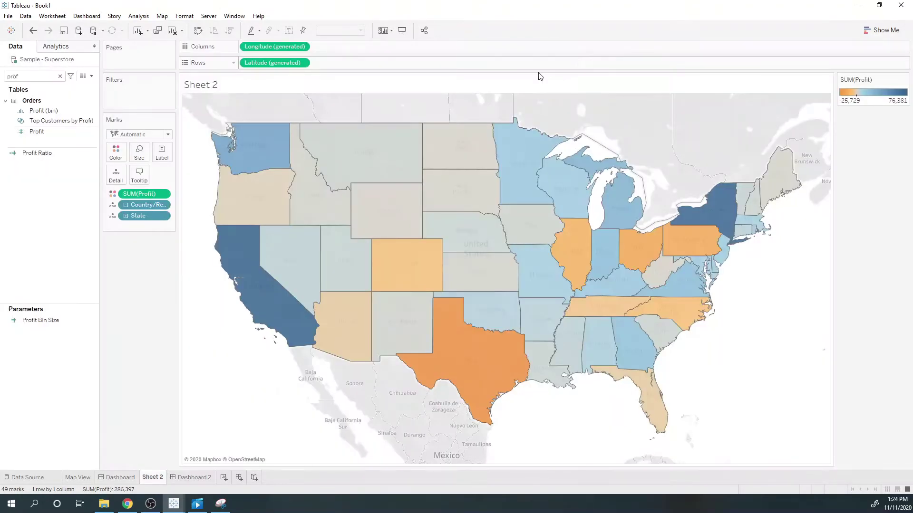
click(91, 76)
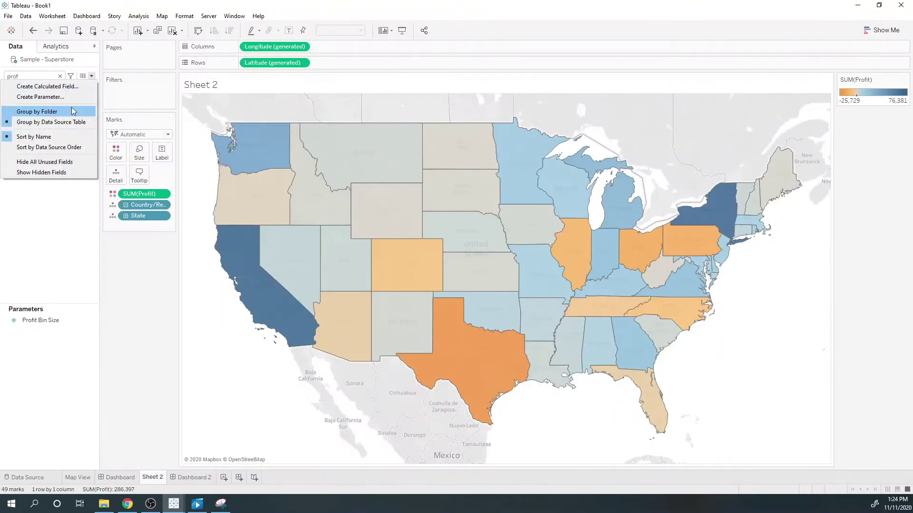
click(67, 85)
text(Highlights)
click(294, 300)
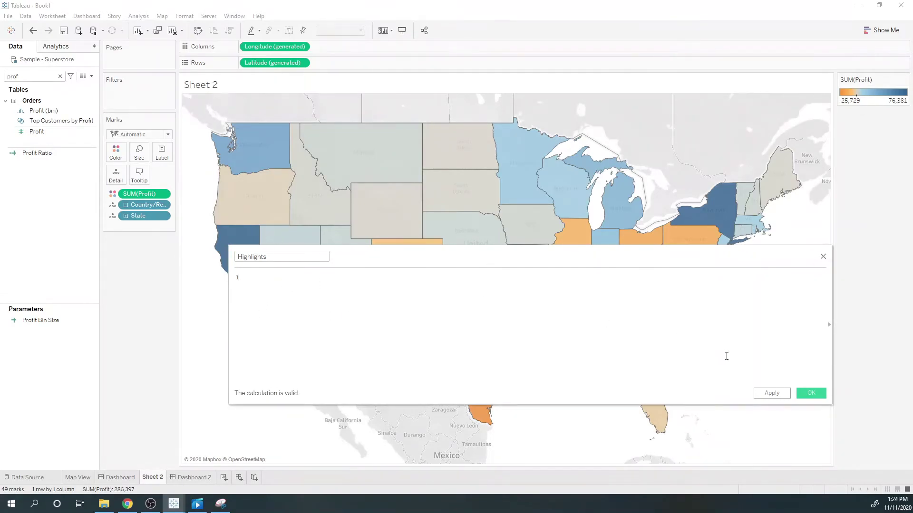
click(781, 393)
click(812, 393)
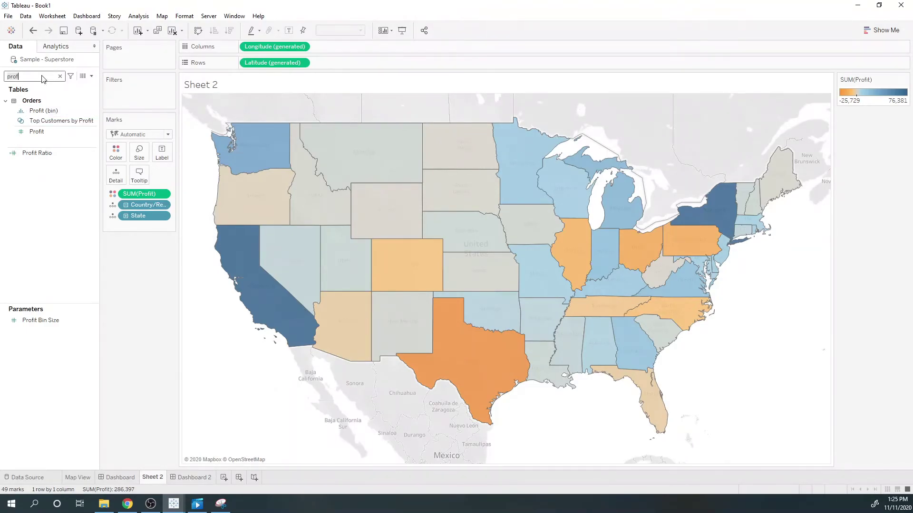
Add Highlights to the map's Detail card and go back to Dashboard 2.
key(BackSpace)
key(BackSpace)
key(BackSpace)
key(BackSpace)
text(high)
drag(33, 111, 85, 115)
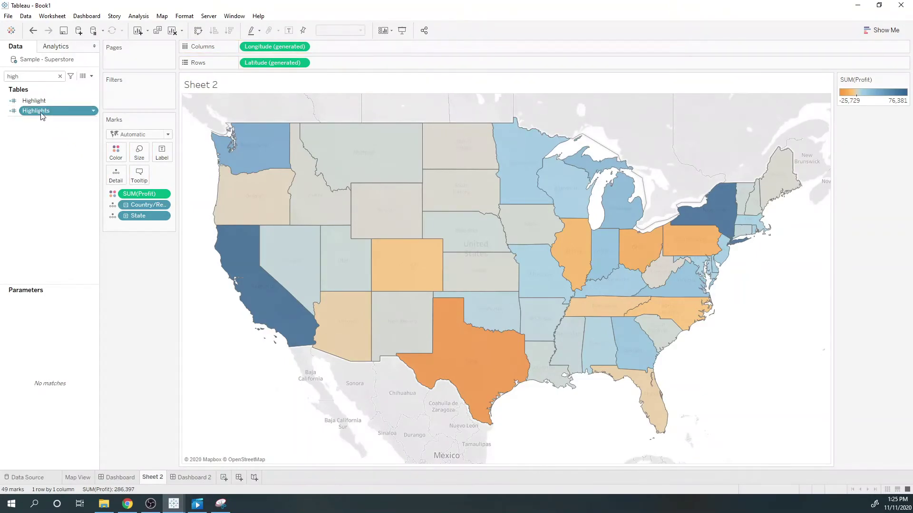
drag(42, 114, 116, 177)
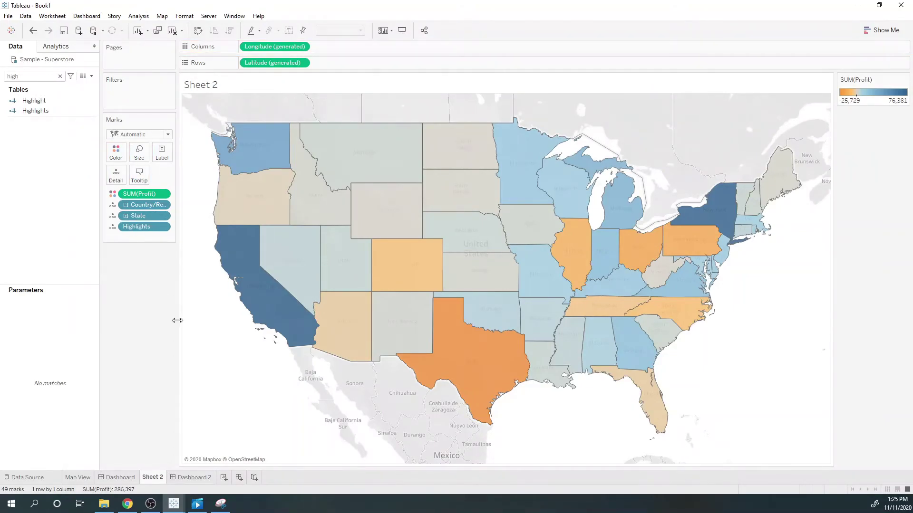
click(194, 477)
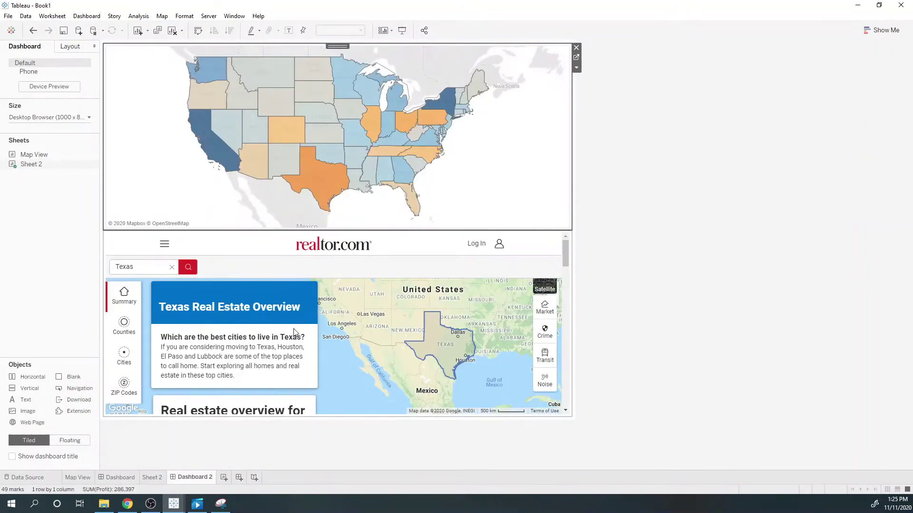
Add a Highlight action limited to the selected field Highlights.
click(89, 16)
click(126, 138)
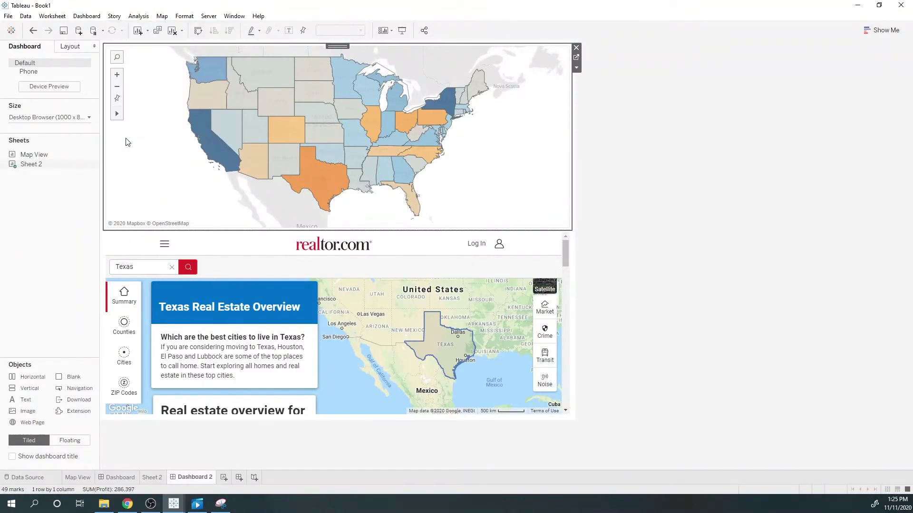
click(351, 289)
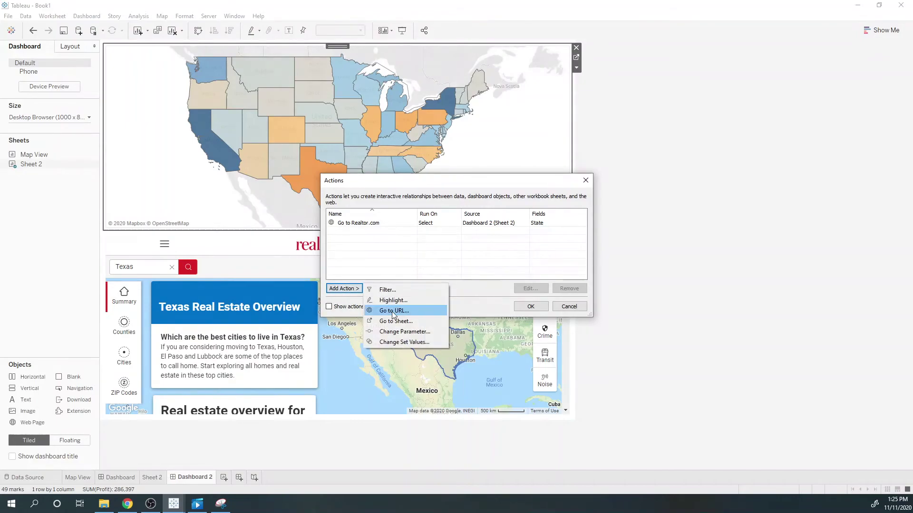
click(393, 302)
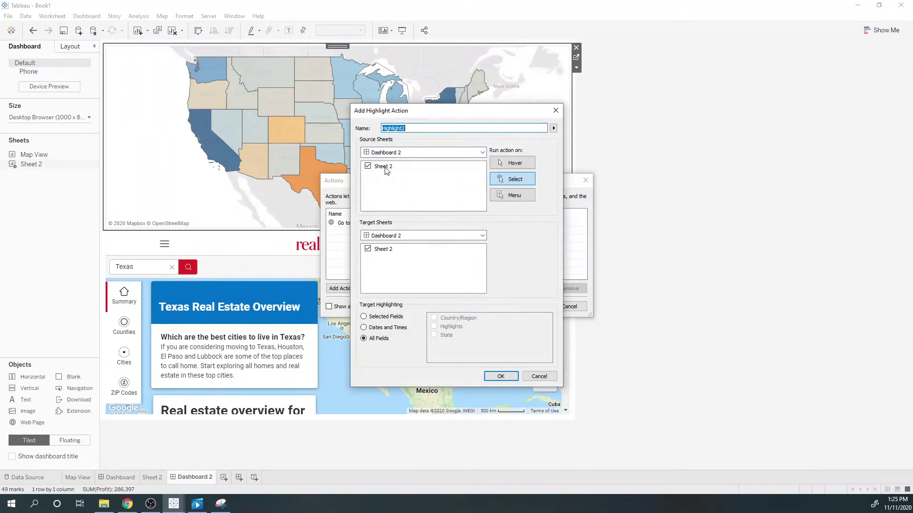
click(364, 317)
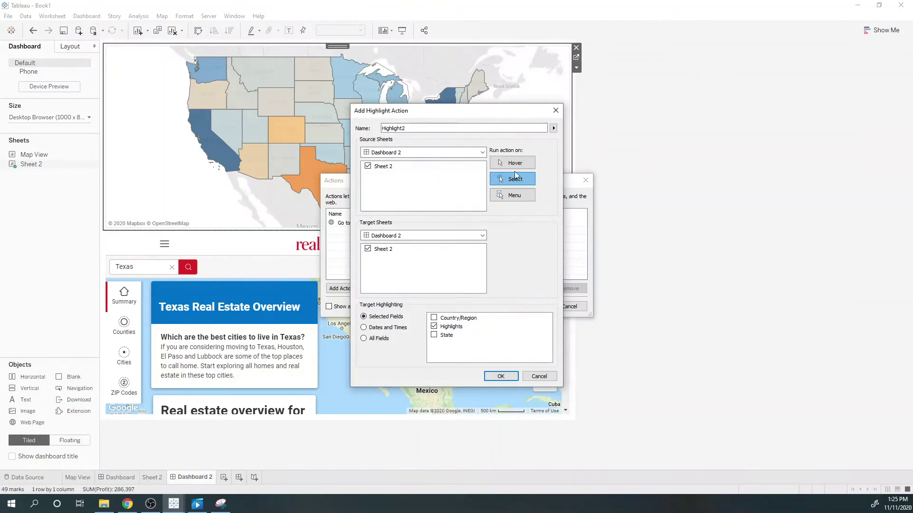
Name the action 'Suppress Highlights', save it, and test by selecting New York.
double_click(429, 127)
text(Suppress)
text(ghlig)
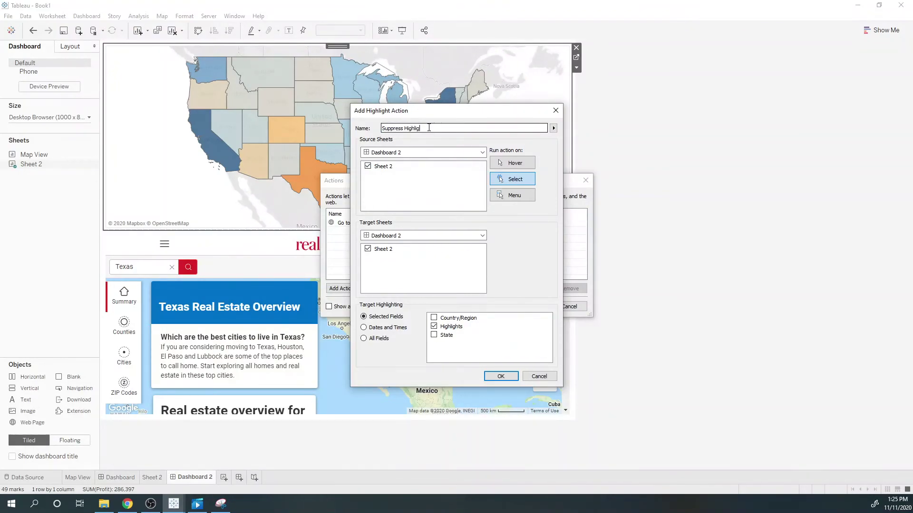
click(502, 377)
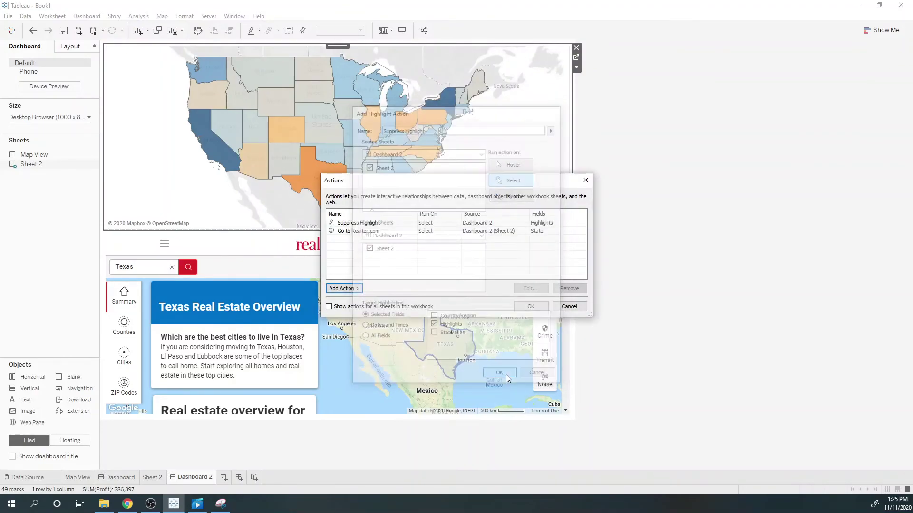
click(535, 308)
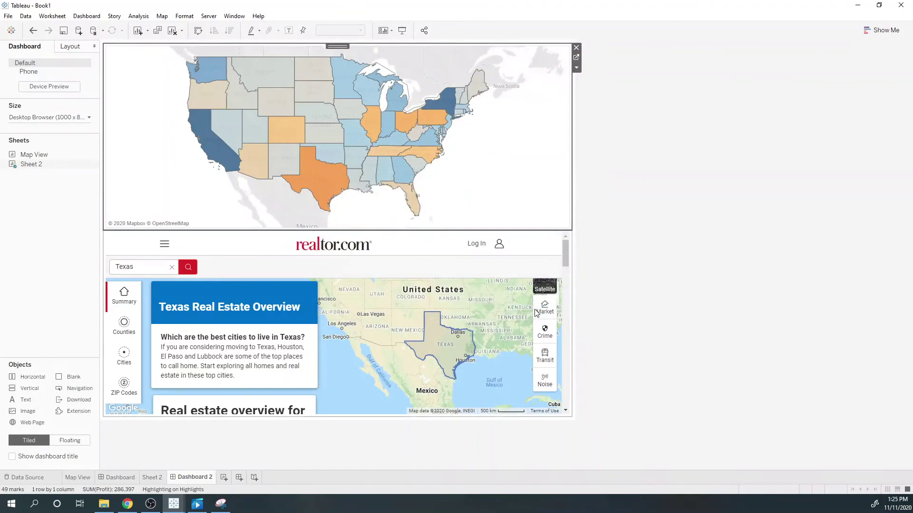
click(440, 100)
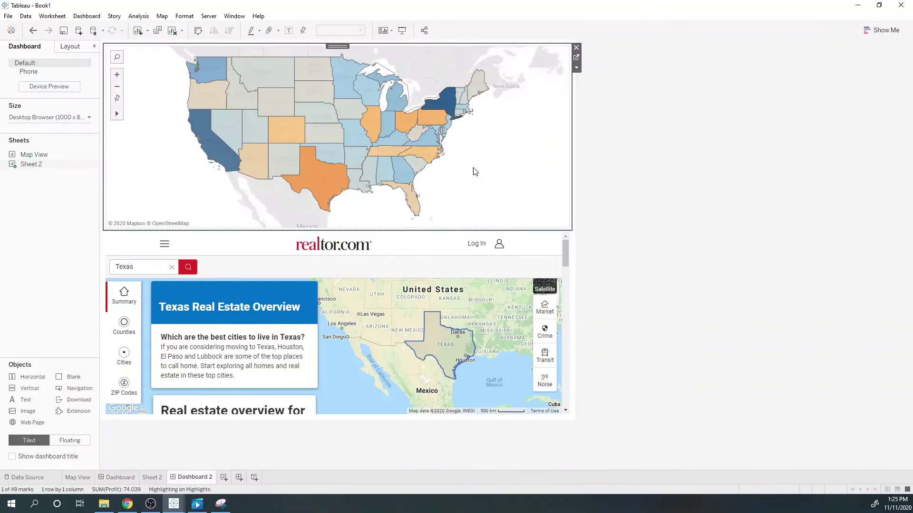